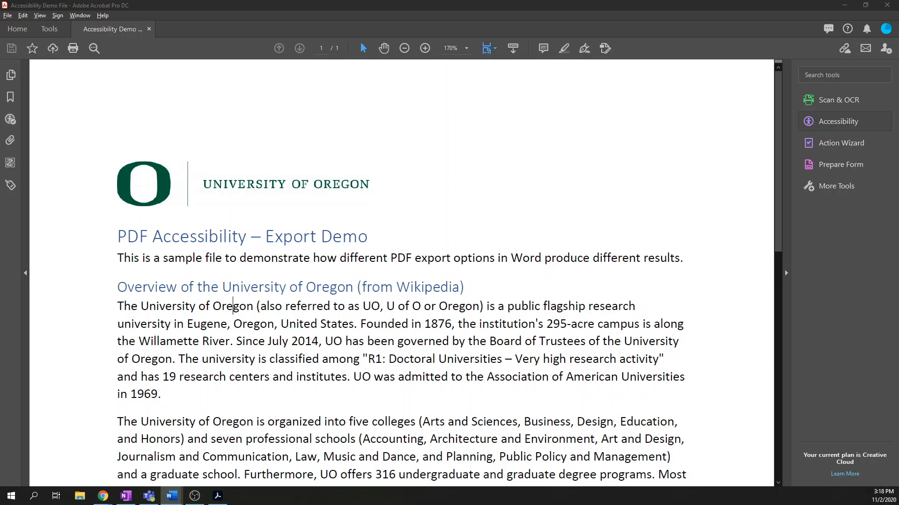
Run a full accessibility check on all pages of the PDF with the default checking options.
{"action": "left_click", "coordinate": [838, 121]}
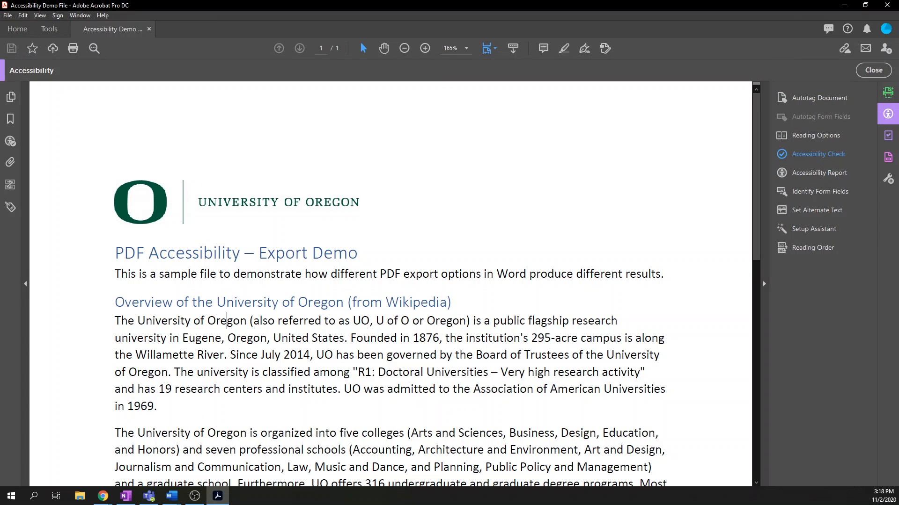
{"action": "left_click", "coordinate": [818, 154]}
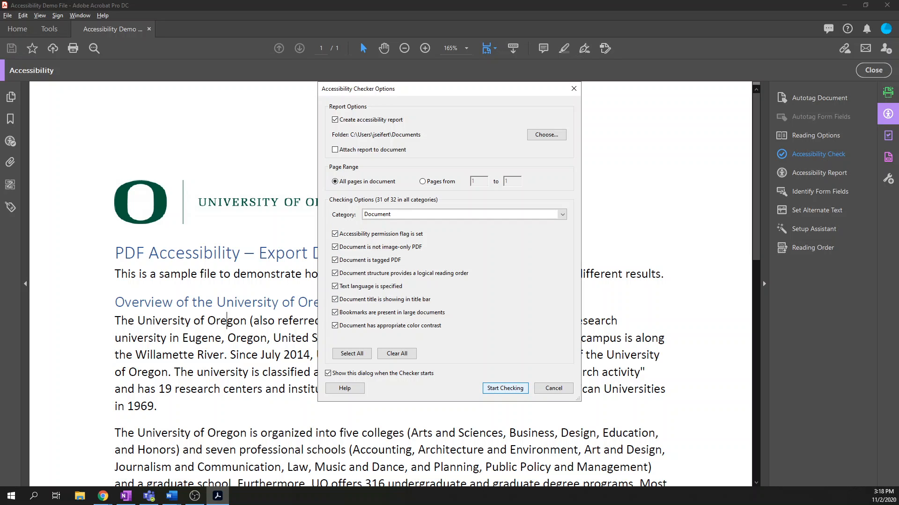
{"action": "left_click", "coordinate": [505, 388]}
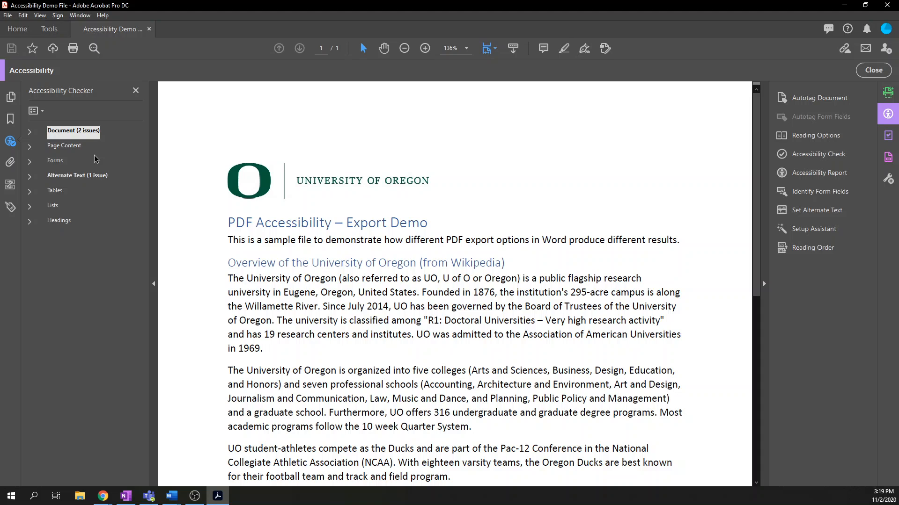
Examine the failed figures alternate text rule in the checker results and locate Figure 1 and Figure 2 in the document.
{"action": "left_click", "coordinate": [71, 137]}
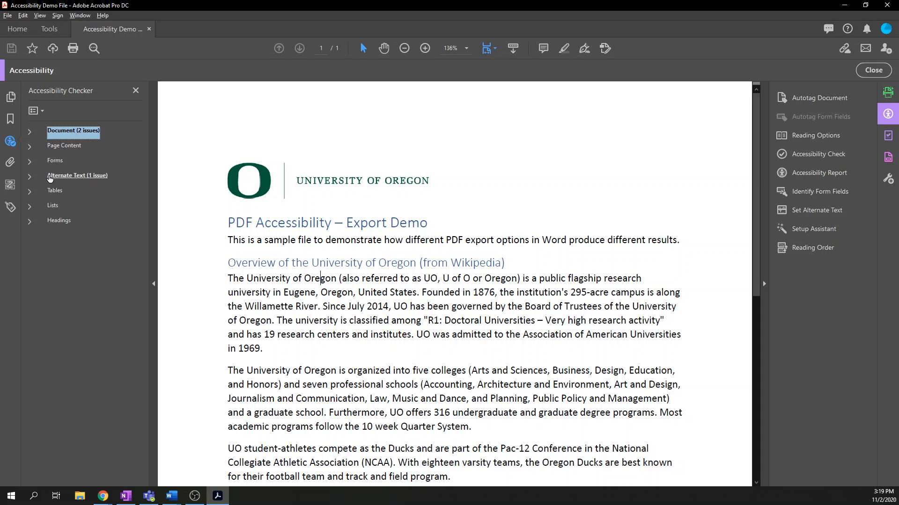
{"action": "left_click", "coordinate": [31, 176]}
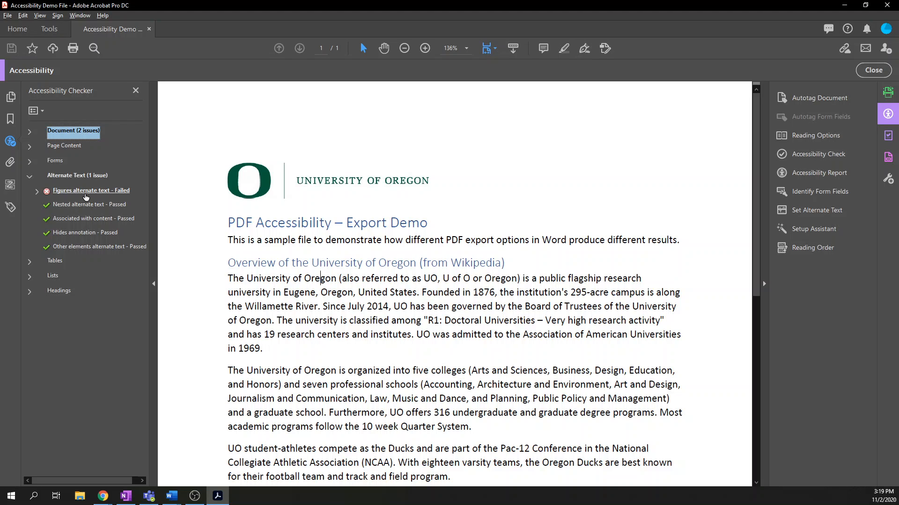
{"action": "left_click", "coordinate": [37, 192]}
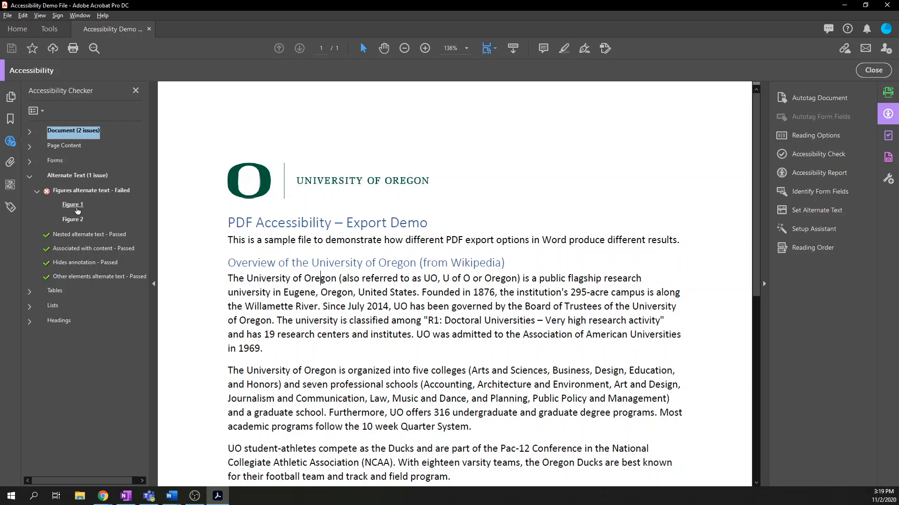
{"action": "scroll", "coordinate": [364, 197], "scroll_direction": "down", "scroll_amount": 8}
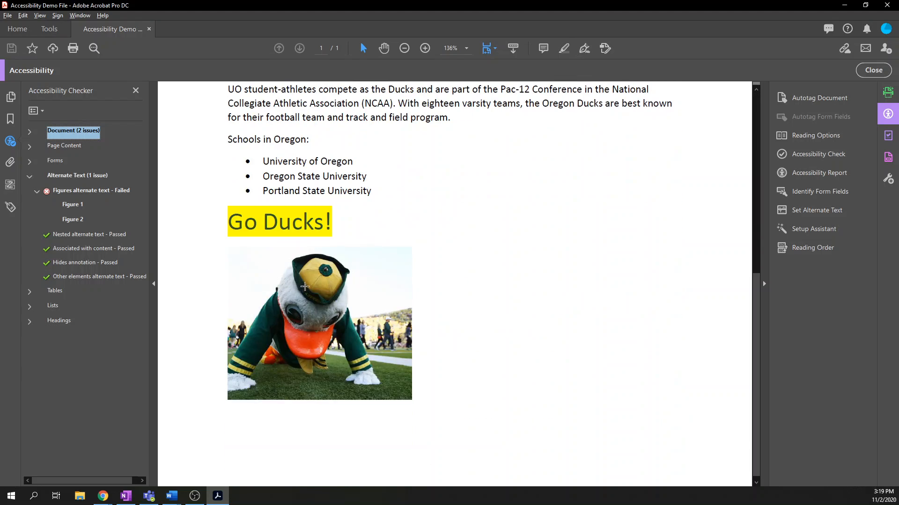
{"action": "left_click", "coordinate": [79, 206]}
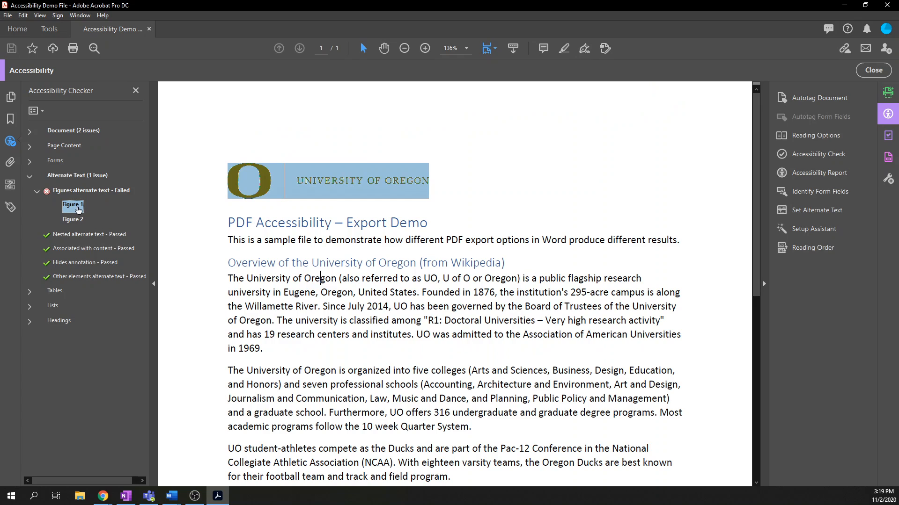
{"action": "left_click", "coordinate": [75, 221]}
{"action": "left_click", "coordinate": [73, 208]}
View the online explanation of the Figure 1 alternate text rule, close that page and return to Acrobat.
{"action": "right_click", "coordinate": [74, 213]}
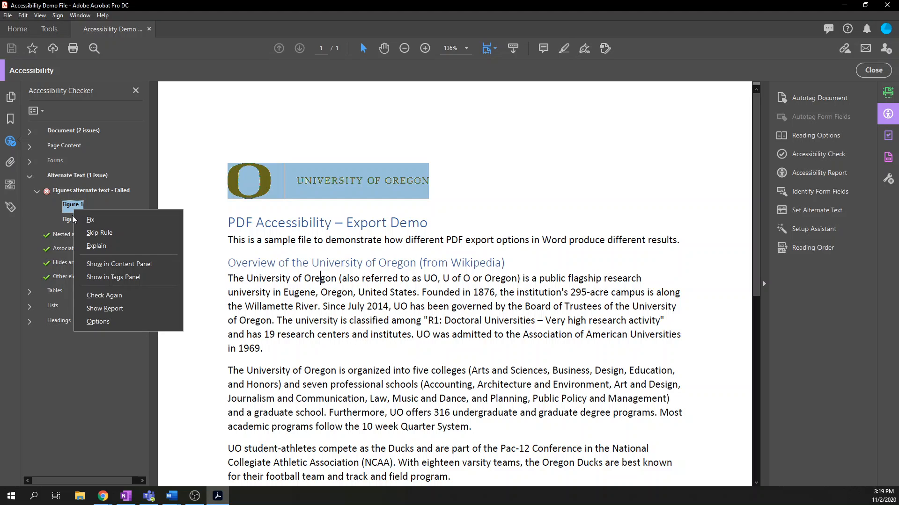
{"action": "left_click", "coordinate": [122, 245]}
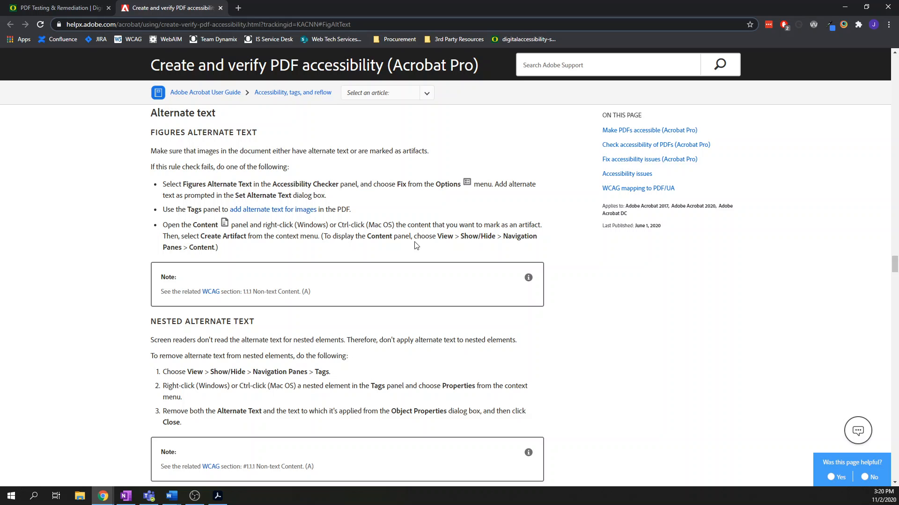
{"action": "left_click", "coordinate": [220, 8]}
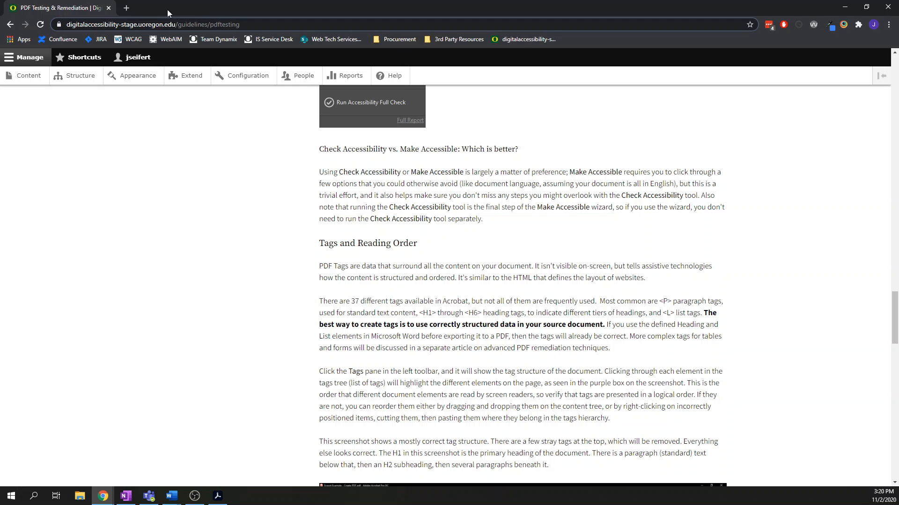
{"action": "left_click", "coordinate": [217, 496]}
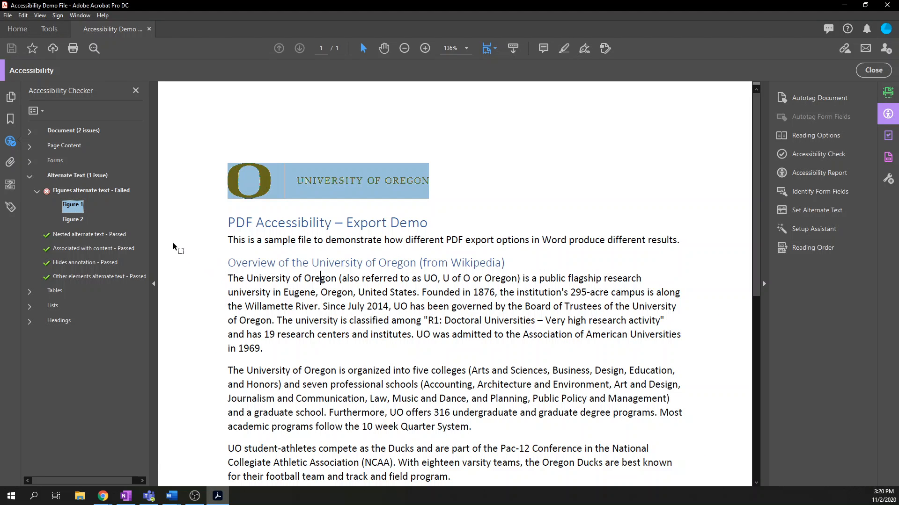
Fix the Figure 1 alternate text issue by marking the University of Oregon logo as a decorative figure.
{"action": "right_click", "coordinate": [76, 207]}
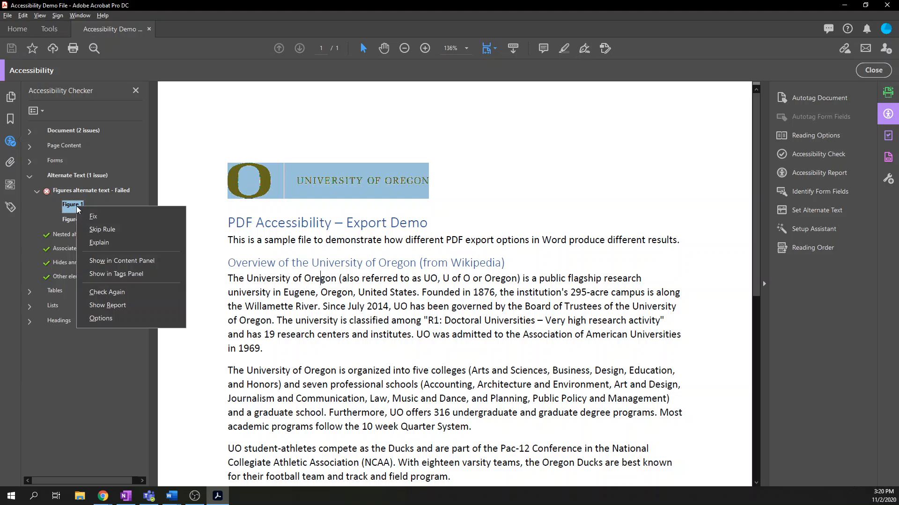
{"action": "left_click", "coordinate": [110, 215]}
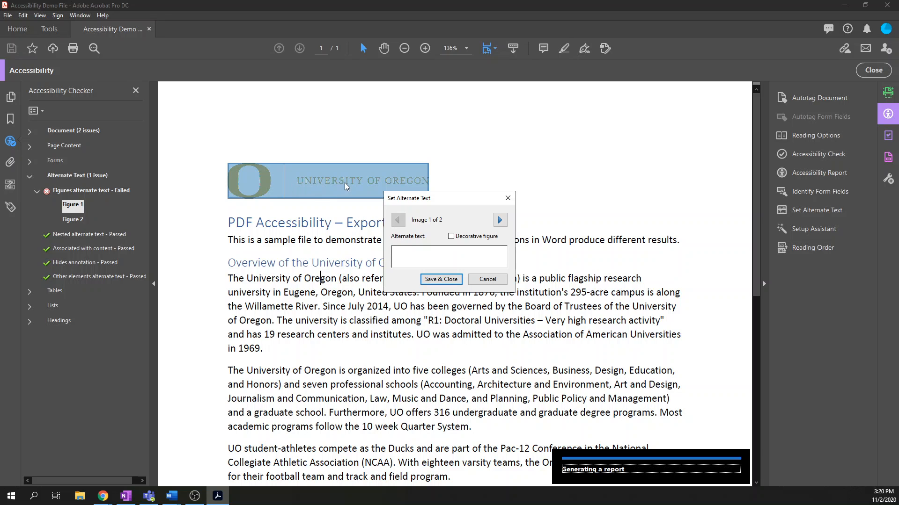
{"action": "left_click_drag", "start_coordinate": [440, 198], "coordinate": [476, 190]}
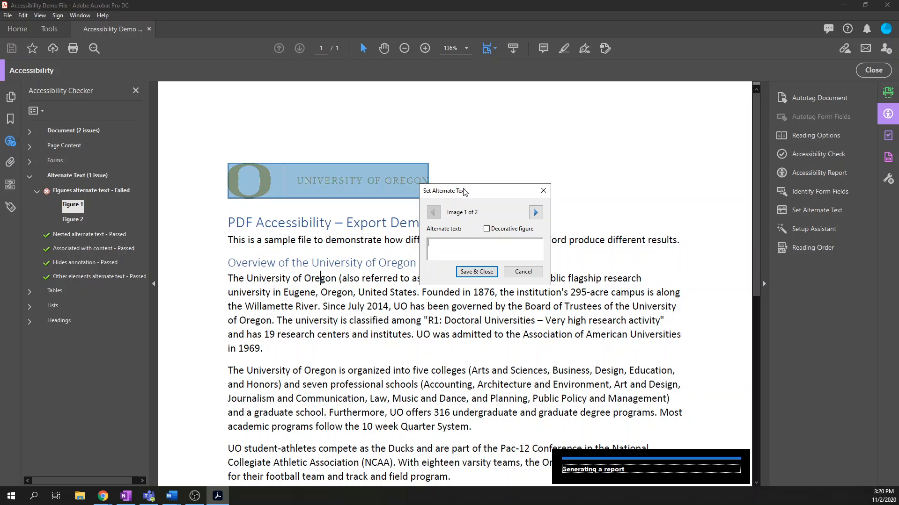
{"action": "left_click", "coordinate": [486, 229]}
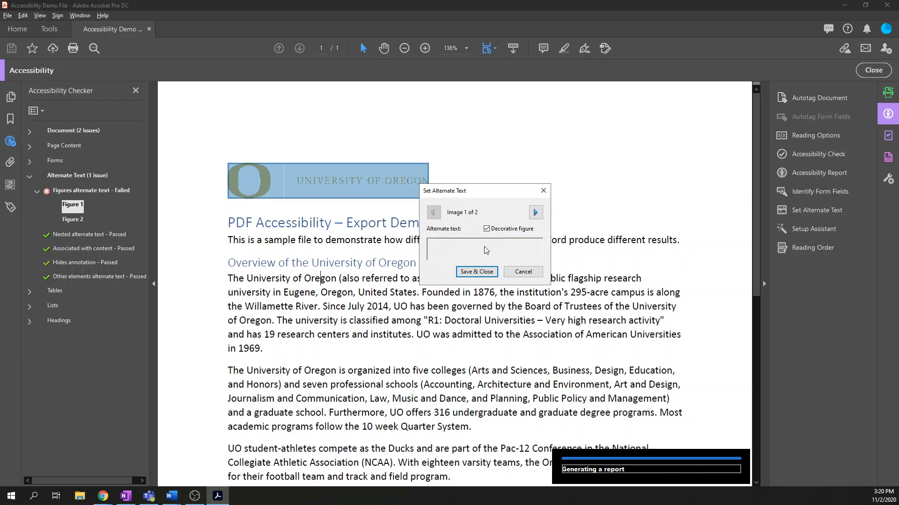
Give the second image the alternate text "The Oregon Duck doing push-ups at Autzen Stadium" and save the alternate text changes.
{"action": "left_click", "coordinate": [536, 213]}
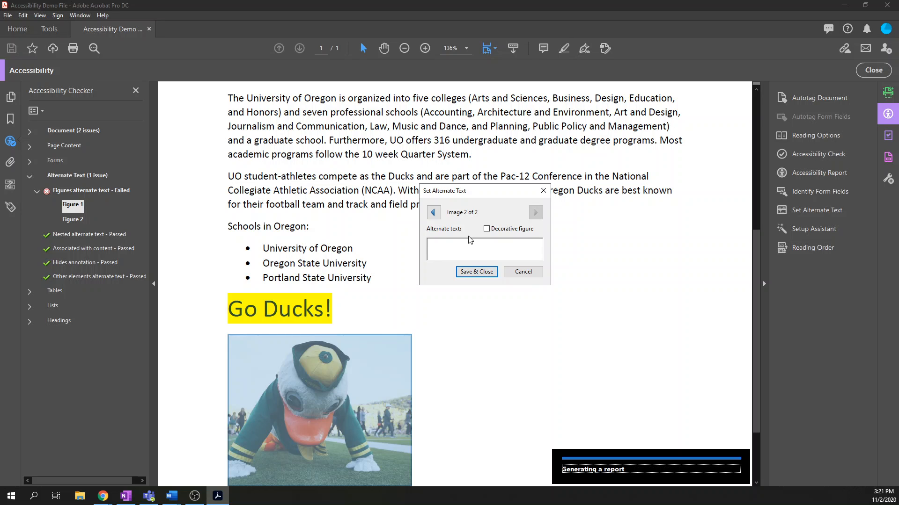
{"action": "type", "text": "The Oregon Duck doing push-ups at Autzen Stadium"}
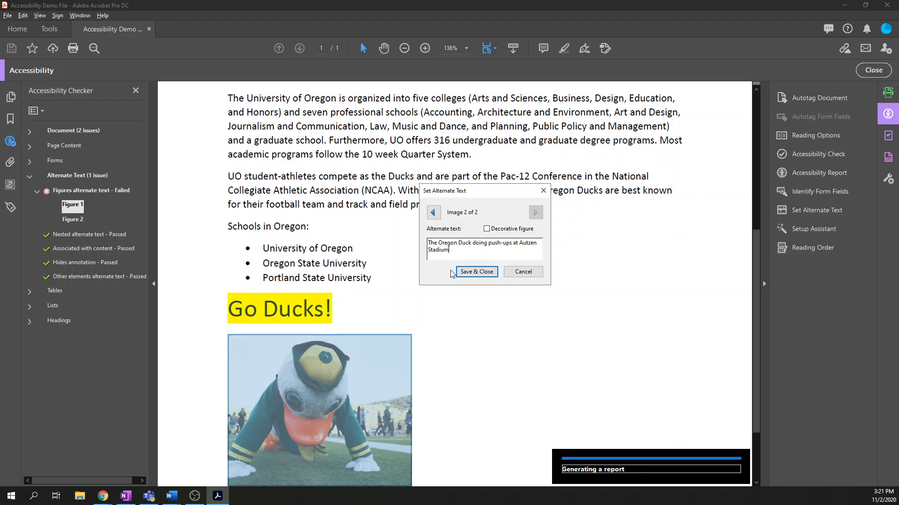
{"action": "left_click", "coordinate": [468, 272]}
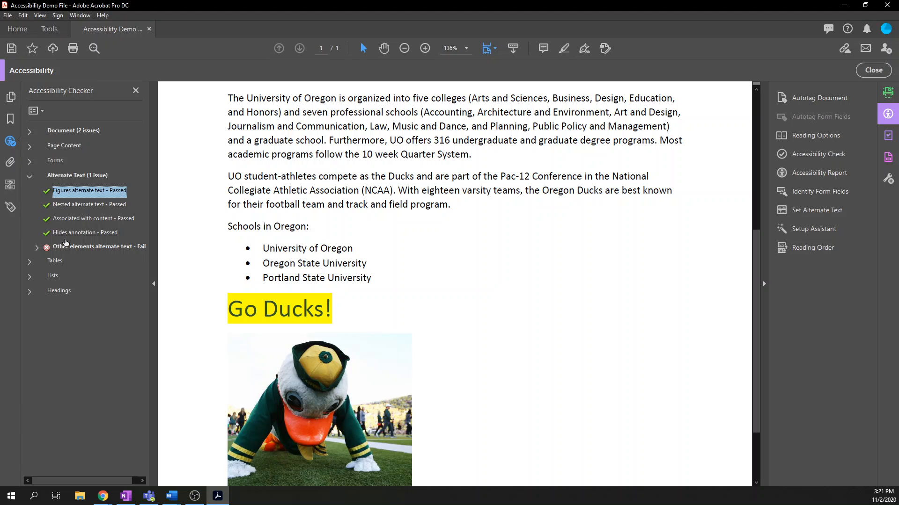
Skip the other elements alternate text rule for Element 1 and expand the Document results.
{"action": "left_click", "coordinate": [36, 248]}
{"action": "left_click", "coordinate": [76, 262]}
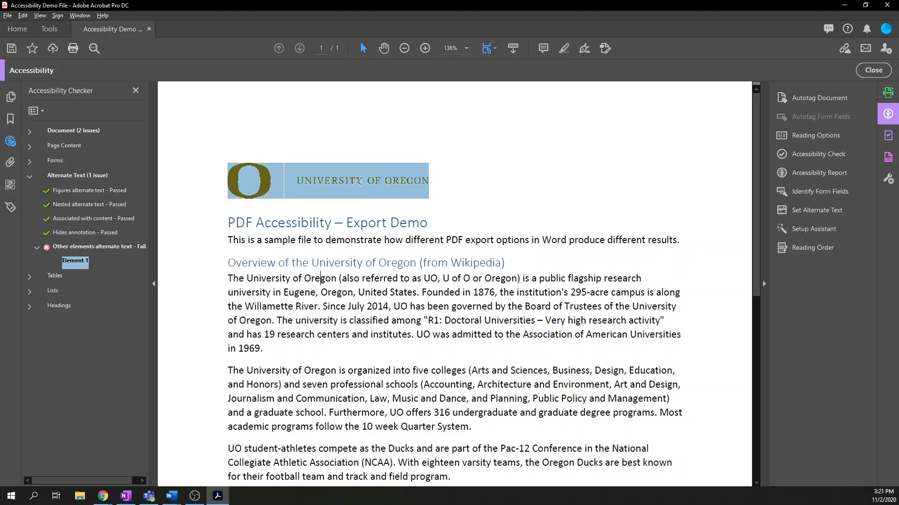
{"action": "right_click", "coordinate": [80, 265]}
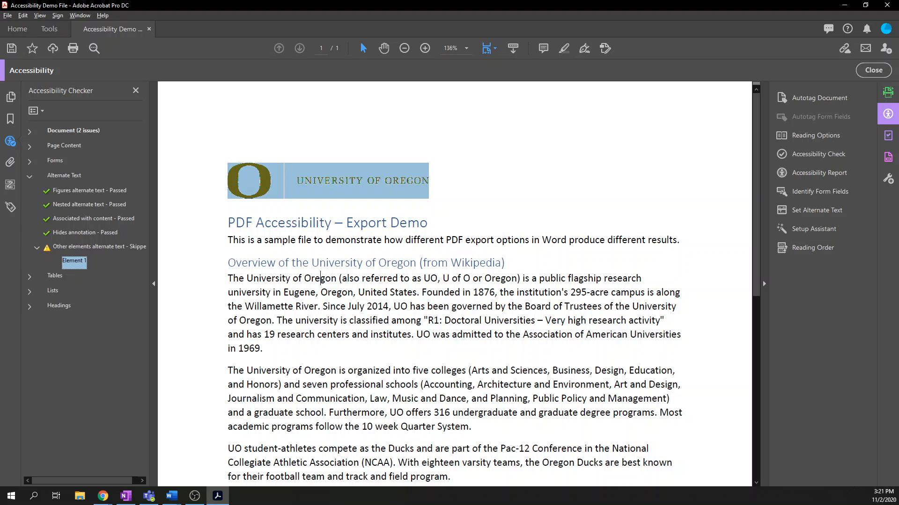
{"action": "left_click", "coordinate": [30, 135]}
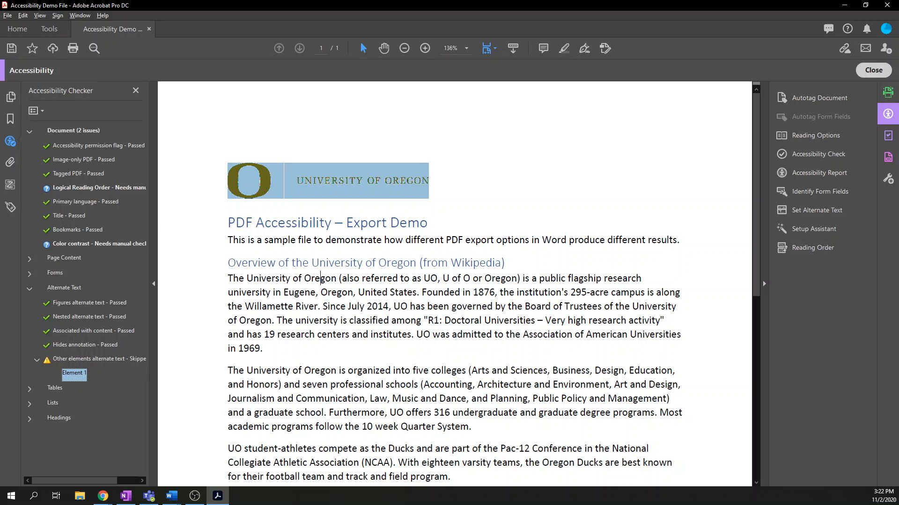
Close the Accessibility tool and open the Make Accessible action in the Action Wizard.
{"action": "left_click", "coordinate": [873, 70]}
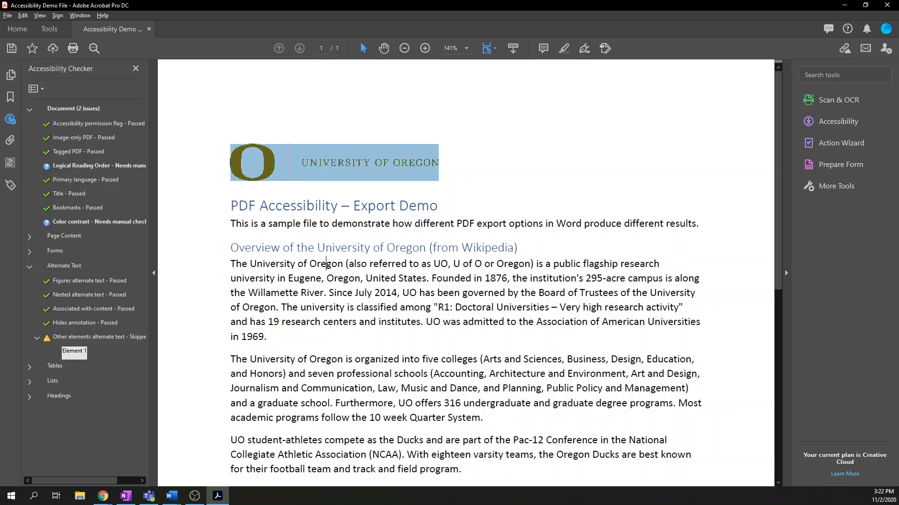
{"action": "left_click", "coordinate": [512, 317]}
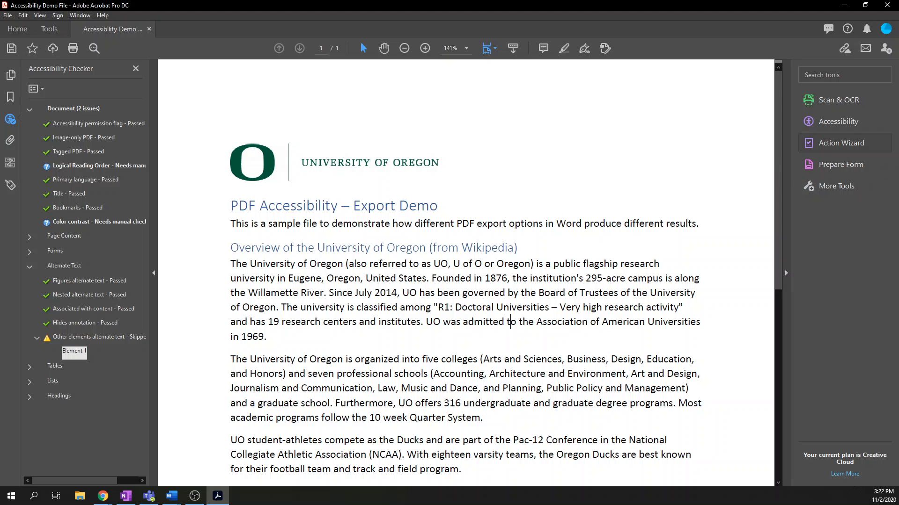
{"action": "left_click", "coordinate": [837, 143]}
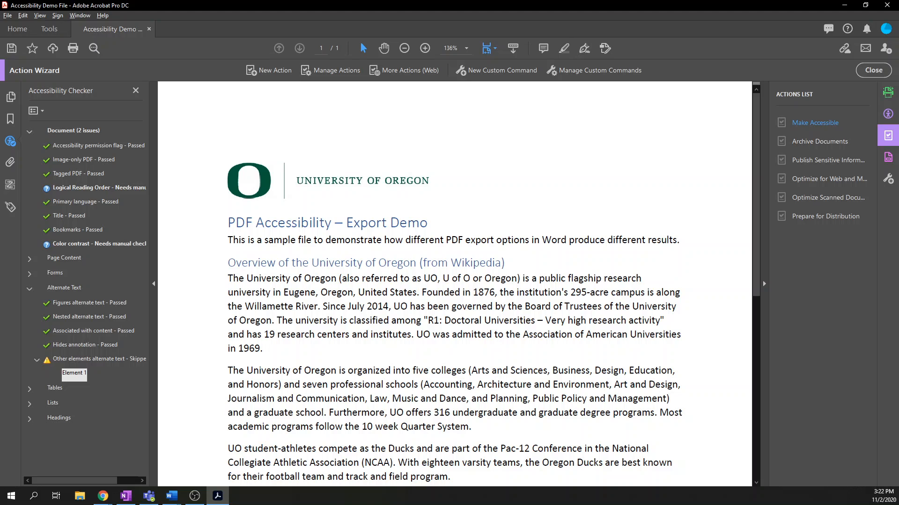
{"action": "left_click", "coordinate": [815, 123]}
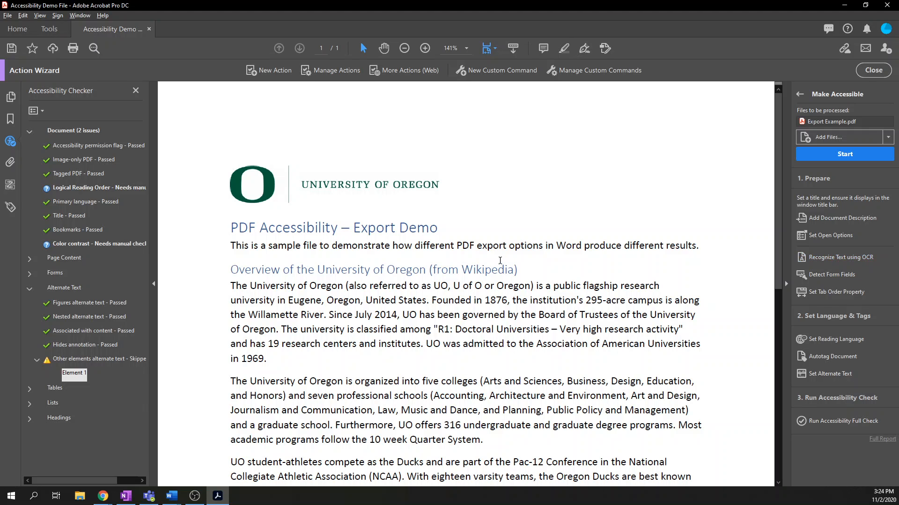
Test whether the body text is selectable and set the Recognize Text using OCR step to be skipped.
{"action": "left_click_drag", "start_coordinate": [267, 245], "coordinate": [545, 395]}
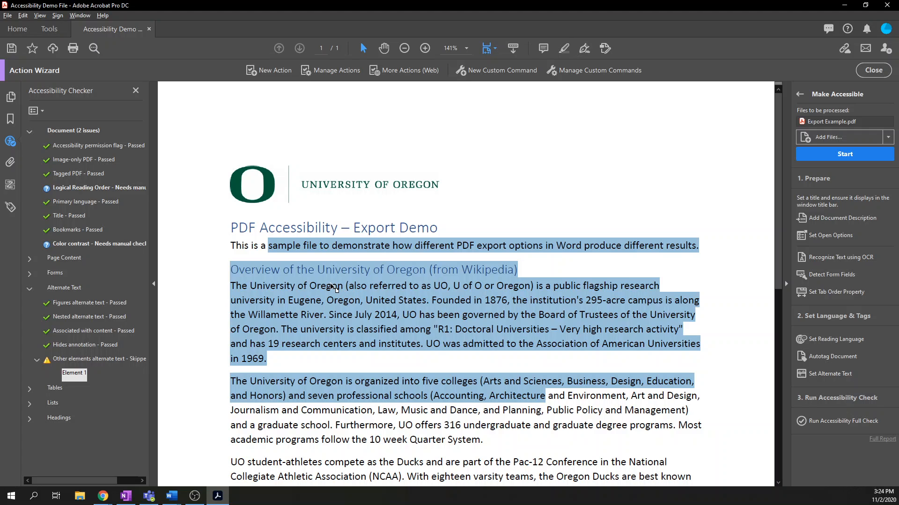
{"action": "left_click", "coordinate": [490, 287]}
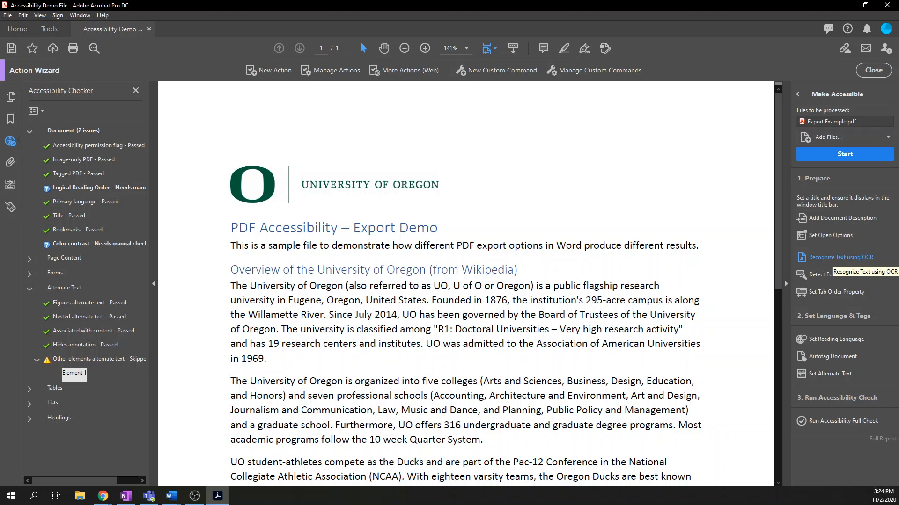
{"action": "right_click", "coordinate": [841, 257]}
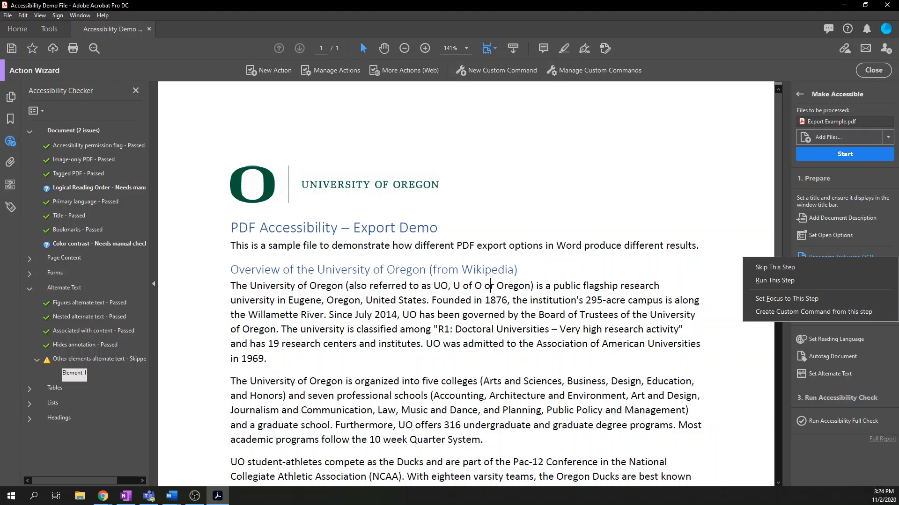
{"action": "left_click", "coordinate": [826, 267]}
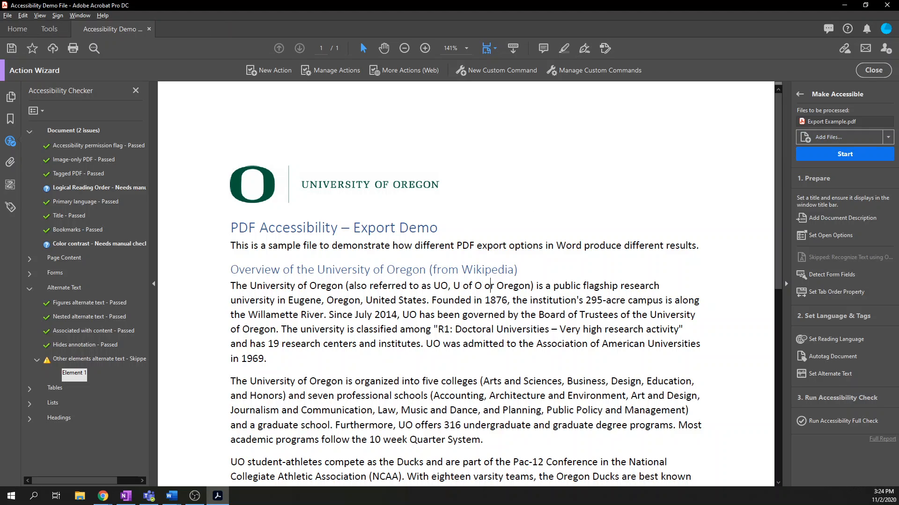
Start the Make Accessible action and accept the document description with title, subject, author and keywords left as is.
{"action": "left_click", "coordinate": [844, 154]}
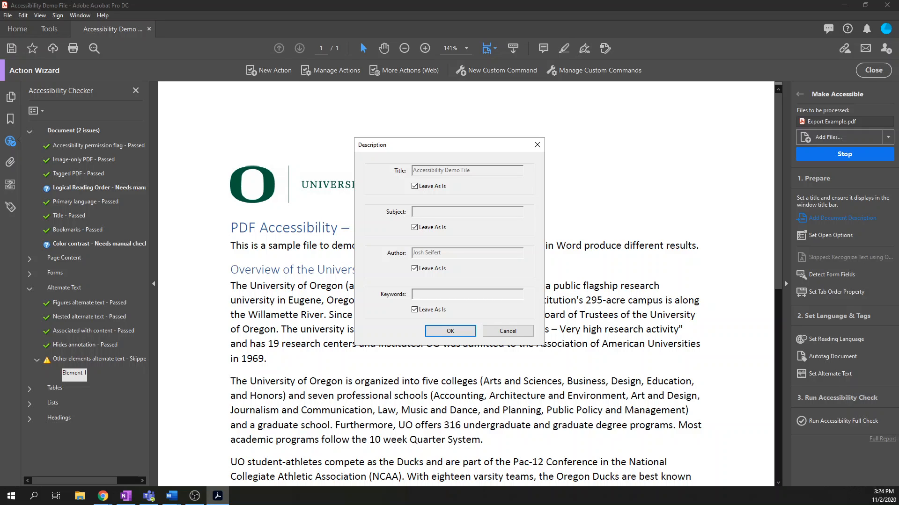
{"action": "left_click", "coordinate": [439, 189]}
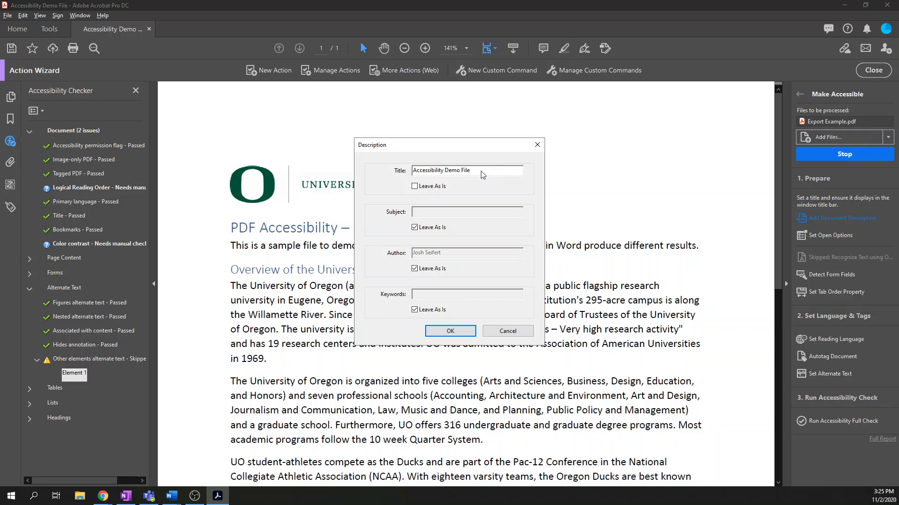
{"action": "triple_click", "coordinate": [470, 174]}
{"action": "left_click", "coordinate": [430, 188]}
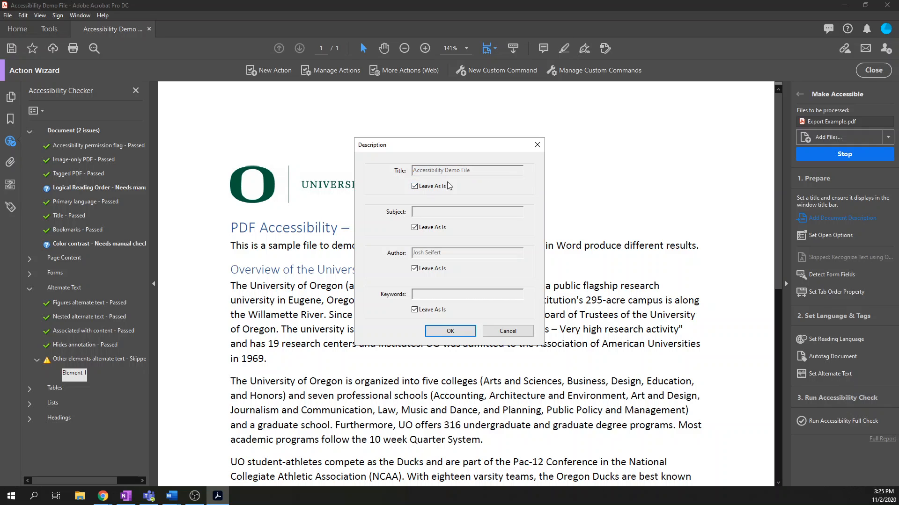
{"action": "left_click", "coordinate": [458, 330]}
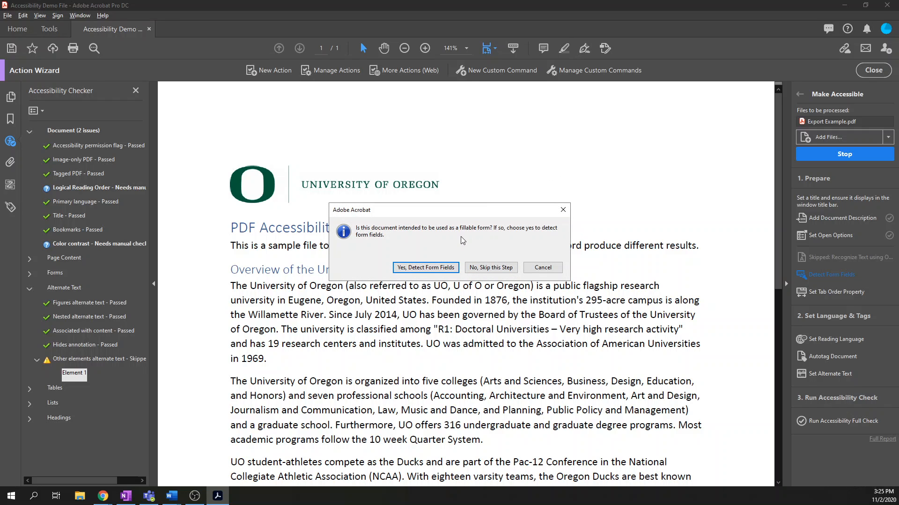
Skip form field detection and set the reading language to English.
{"action": "left_click", "coordinate": [493, 270]}
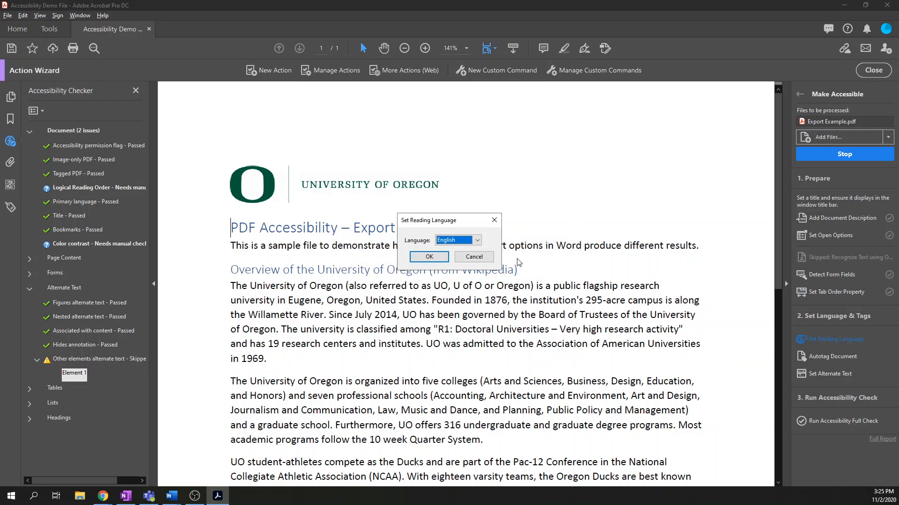
{"action": "left_click", "coordinate": [433, 261]}
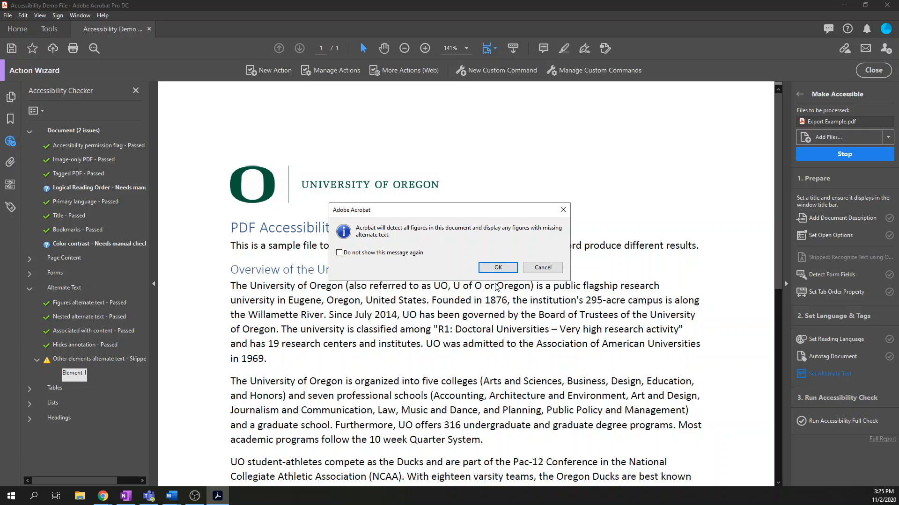
Detect figures with missing alternate text and run the full accessibility check on all pages to finish the action.
{"action": "left_click", "coordinate": [496, 269]}
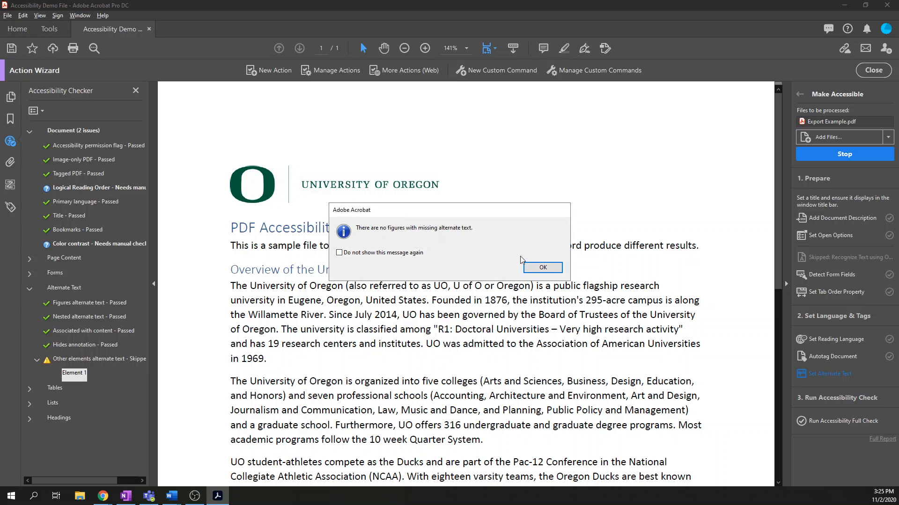
{"action": "left_click", "coordinate": [543, 269]}
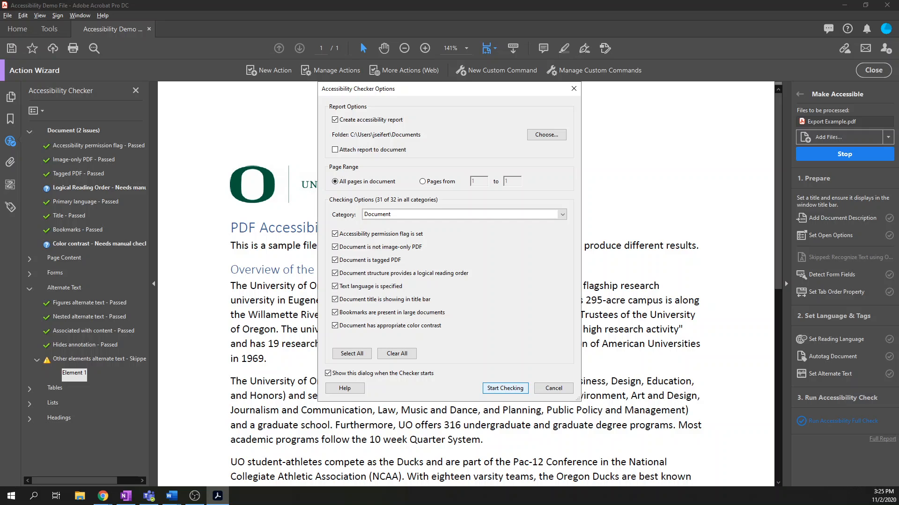
{"action": "left_click", "coordinate": [505, 388]}
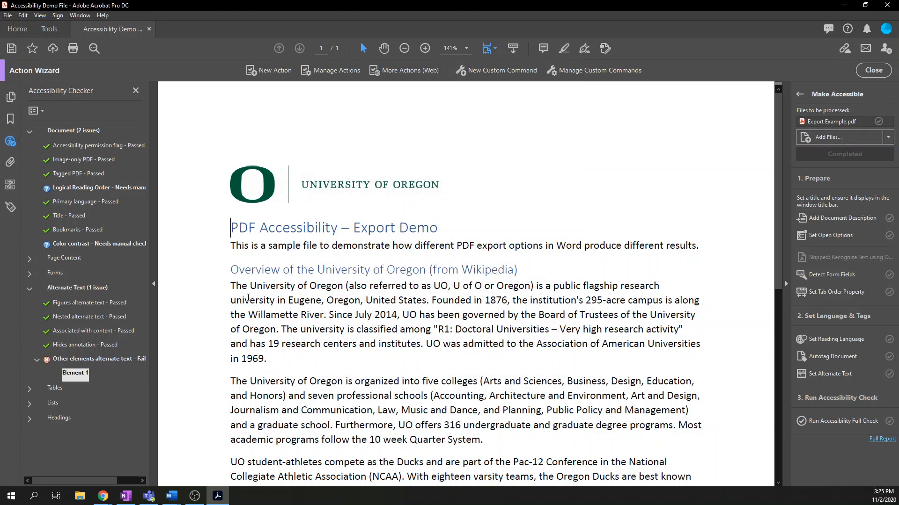